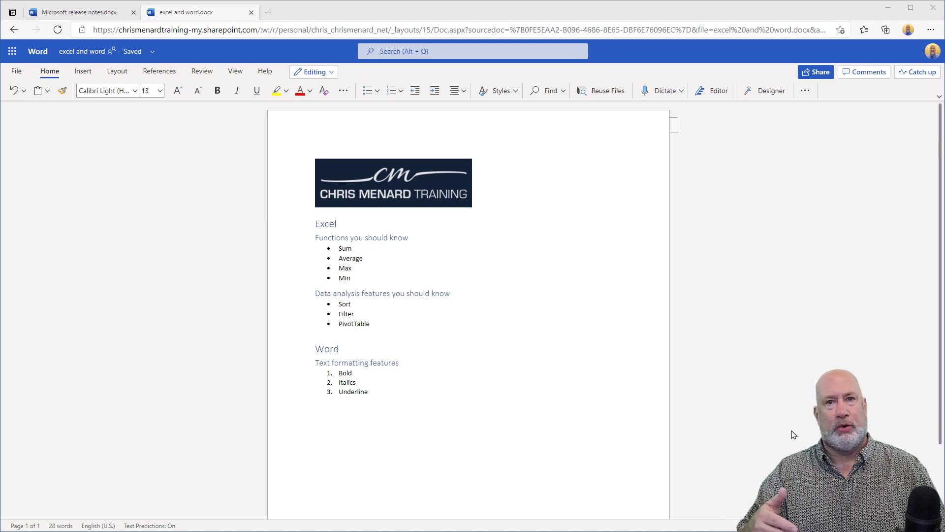
Step: Compare the Excel heading and subheading font sizes and heading styles, then go to File's export options
click(352, 224)
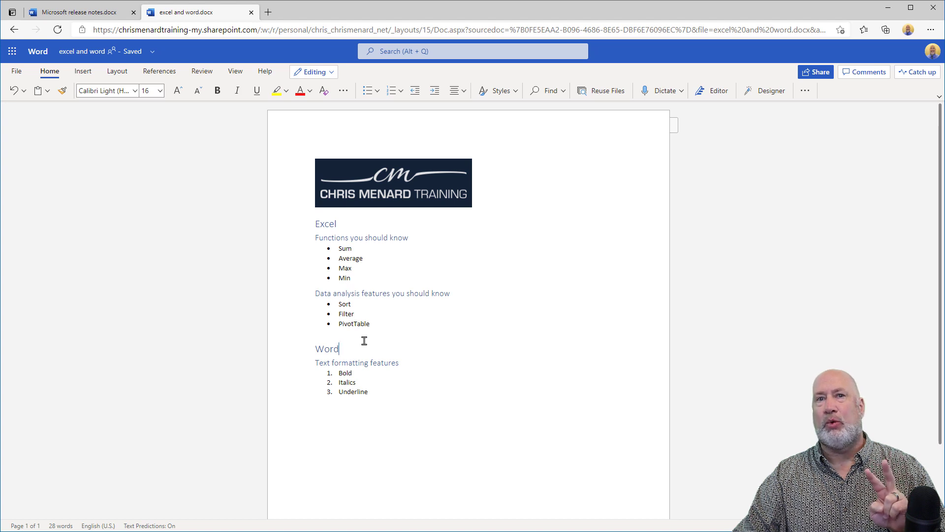
click(354, 238)
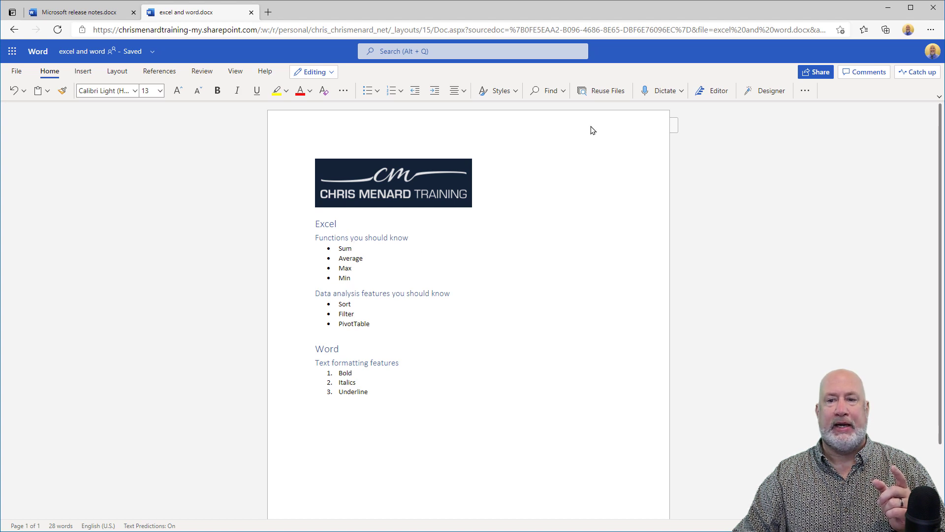
click(518, 94)
click(518, 95)
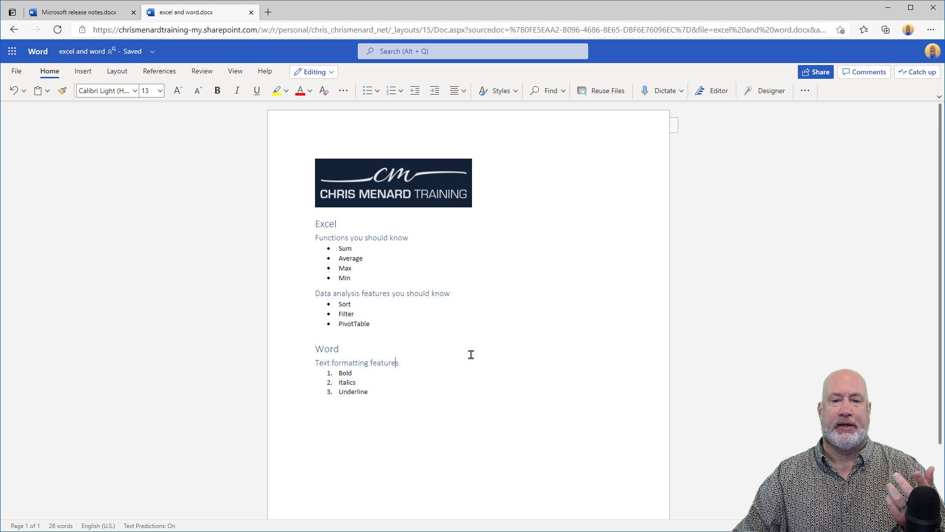
click(22, 74)
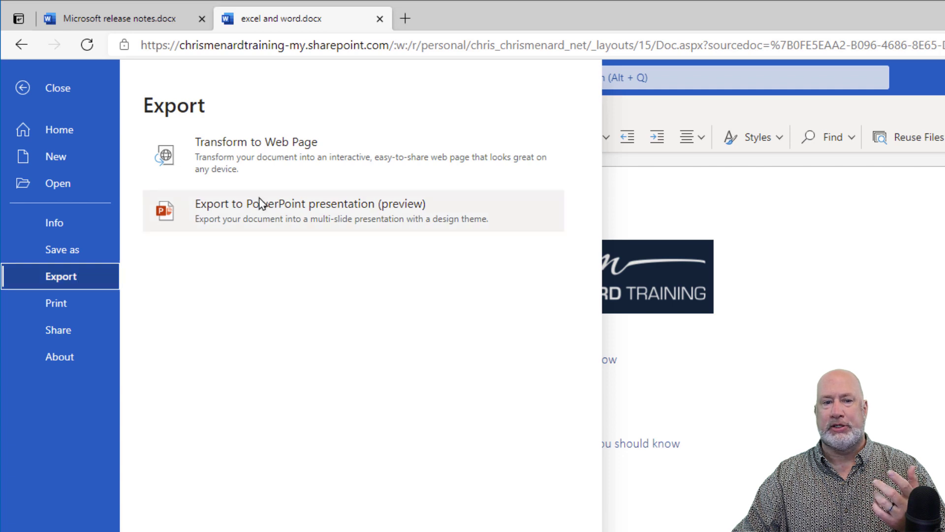
Step: Export the document to PowerPoint using Design idea 2, the yellow paper-boat theme
click(332, 214)
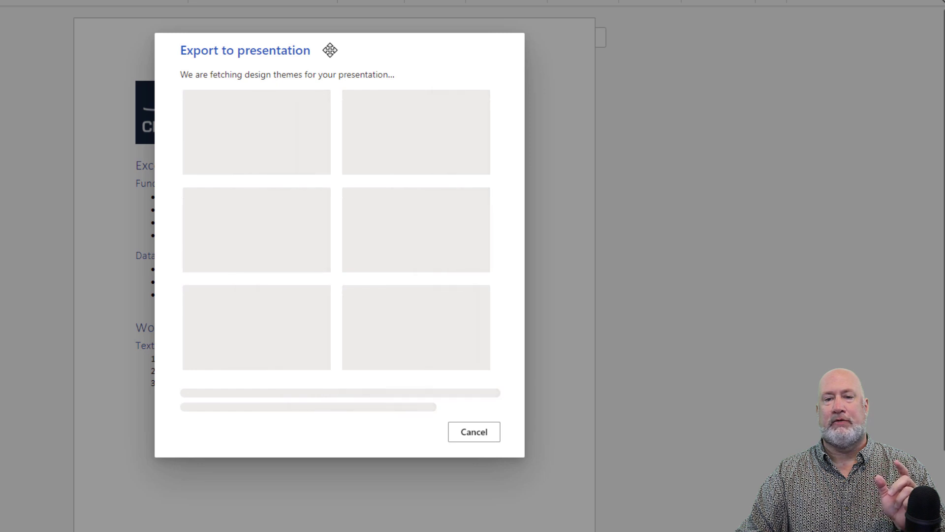
drag(358, 43, 602, 62)
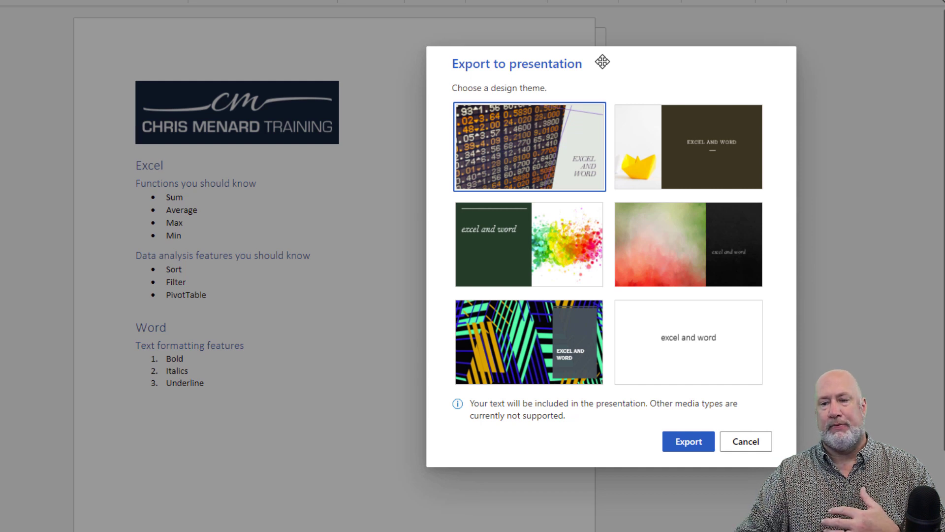
click(648, 142)
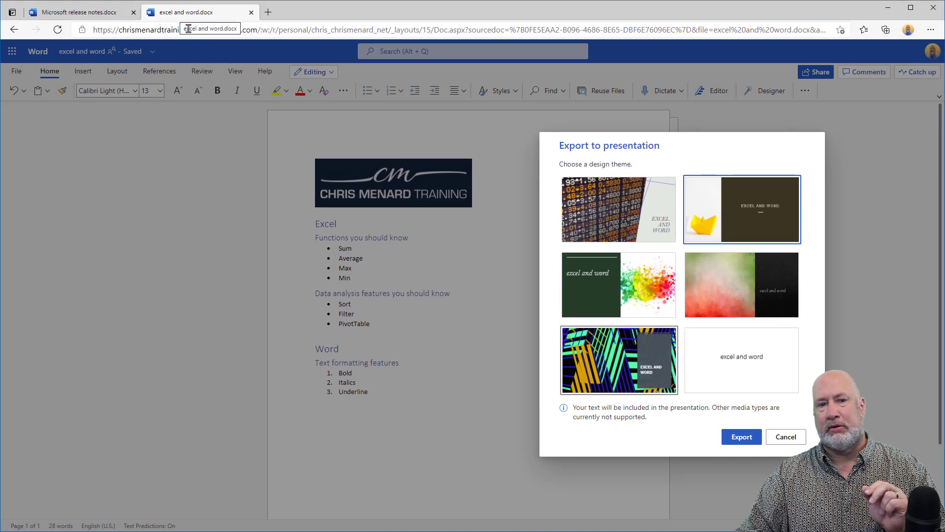
click(742, 441)
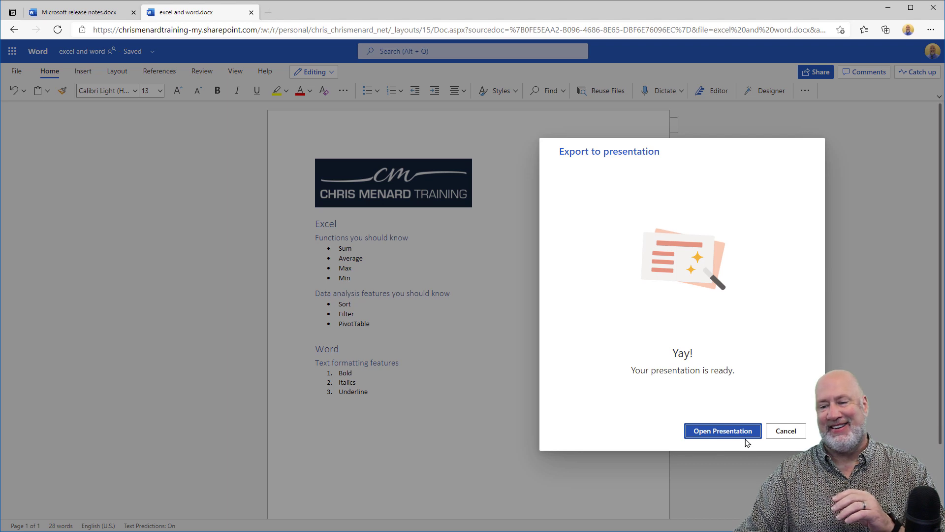
Step: Open the exported excel and word 3.pptx deck after briefly revisiting the source Word document
click(721, 432)
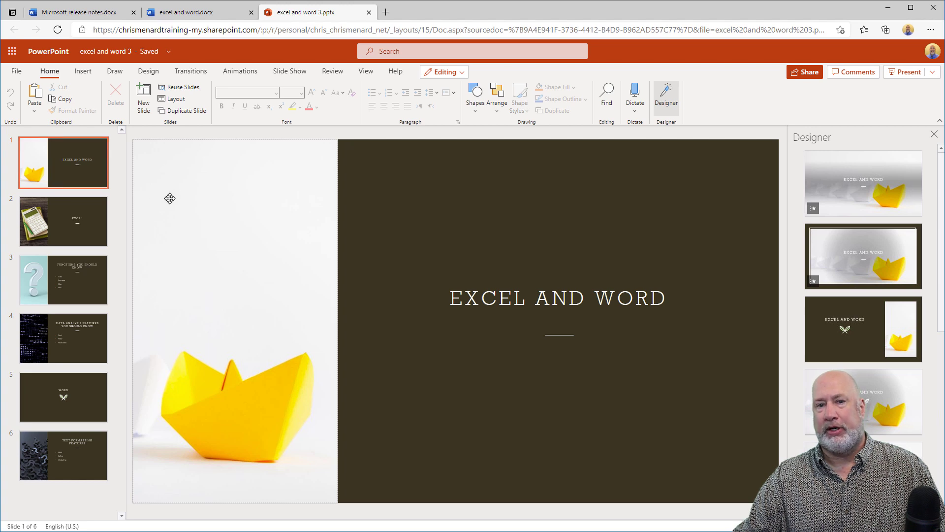
click(196, 15)
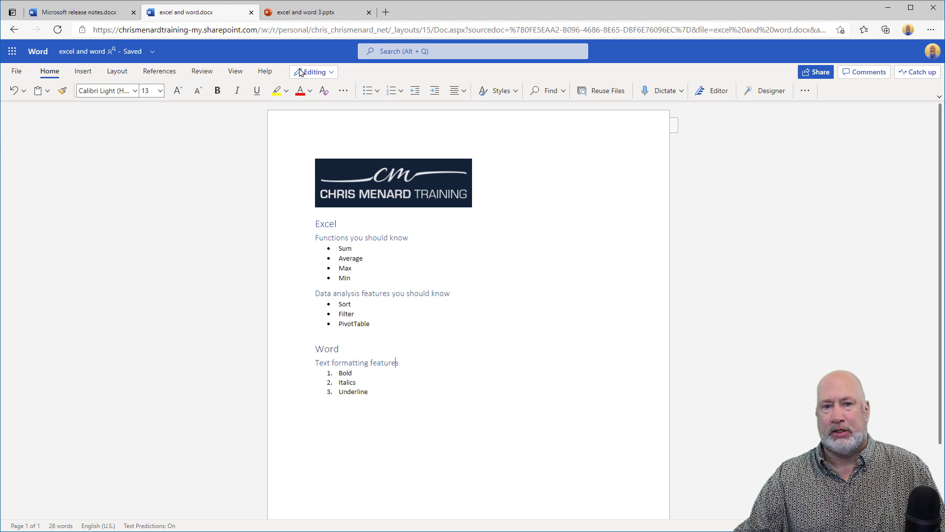
click(315, 14)
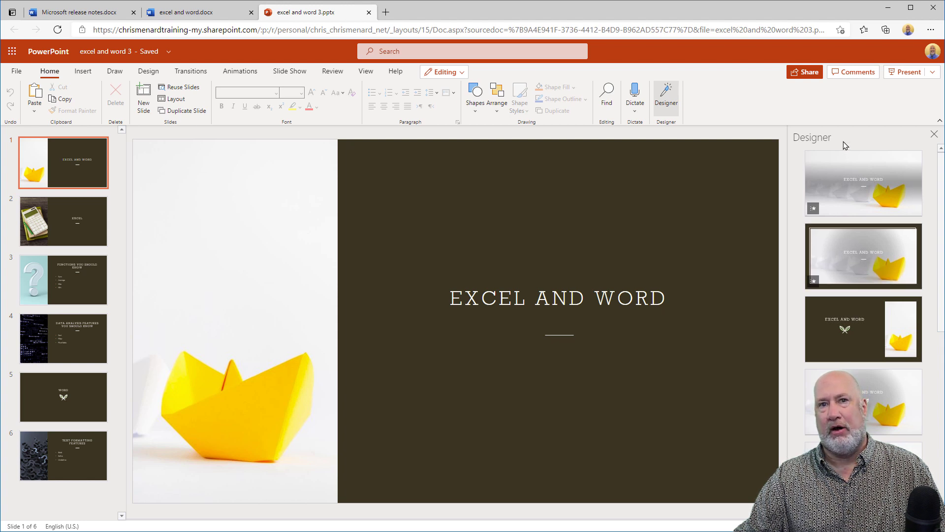
Step: Apply the framed boat-photo Designer idea to slide 1 and the full-photo calculator layout to the EXCEL slide
click(850, 258)
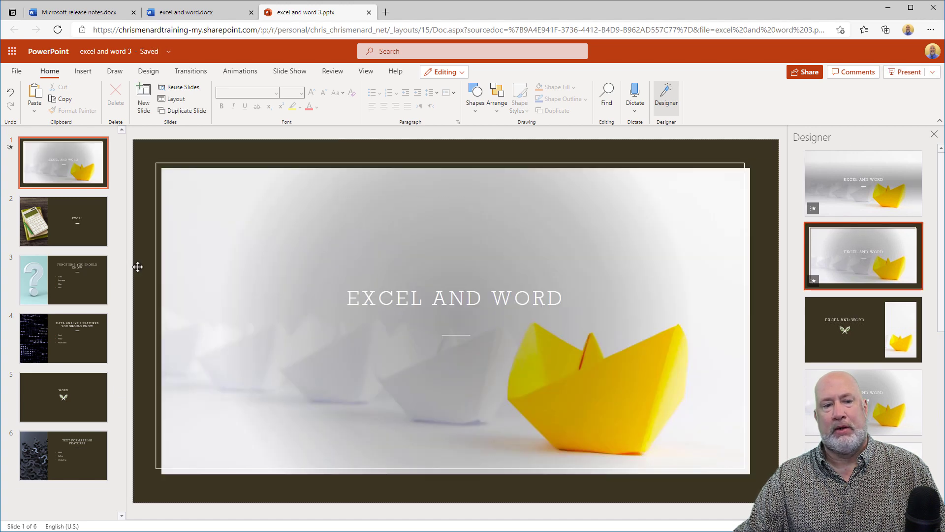
click(79, 233)
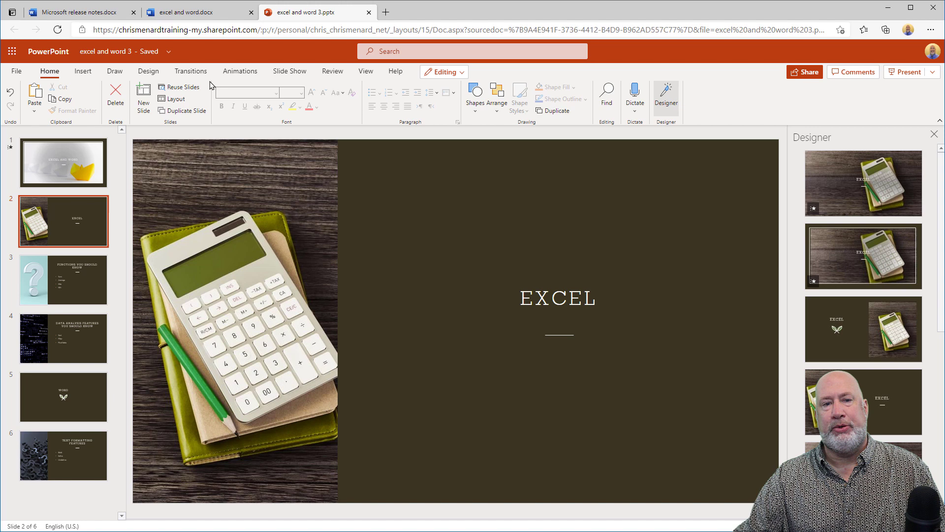
click(224, 14)
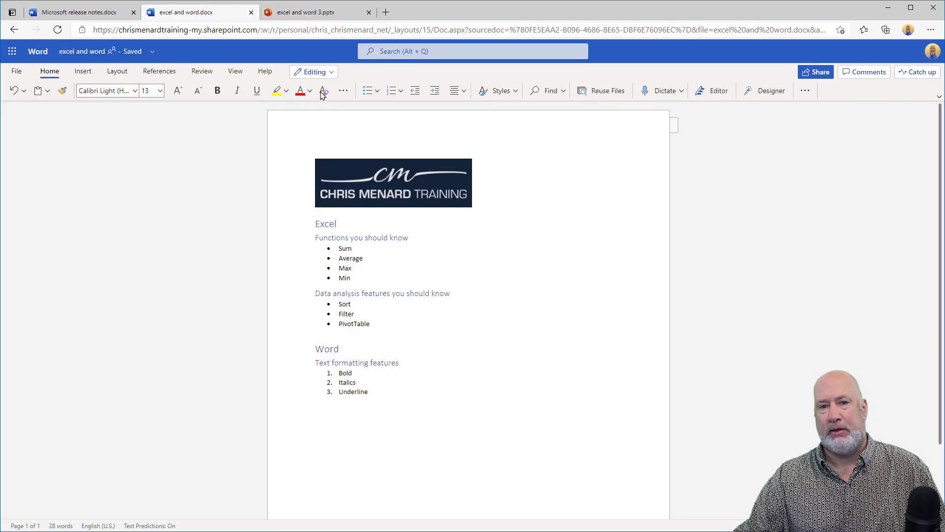
click(304, 12)
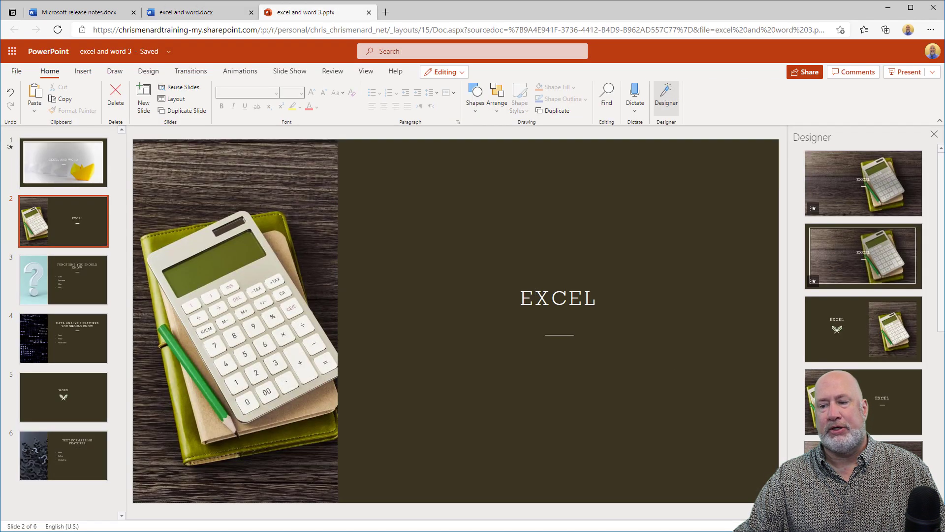
click(883, 190)
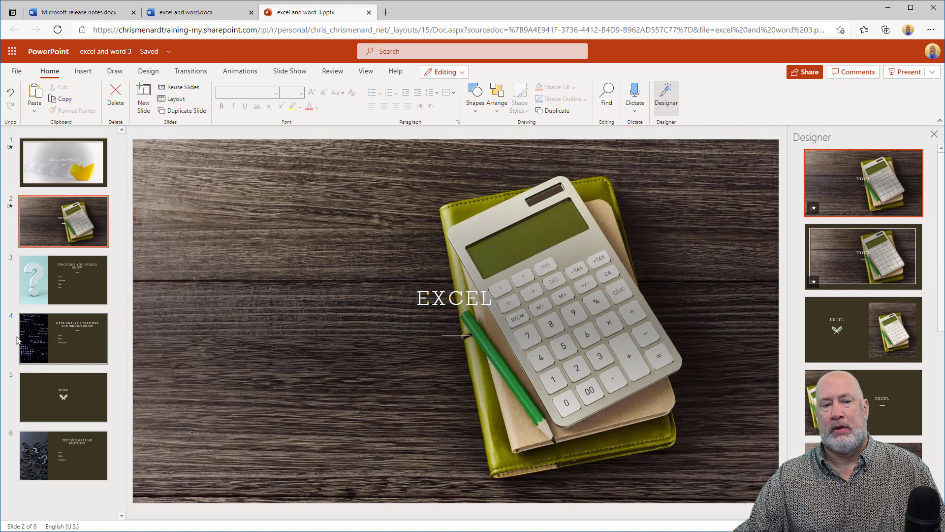
click(47, 300)
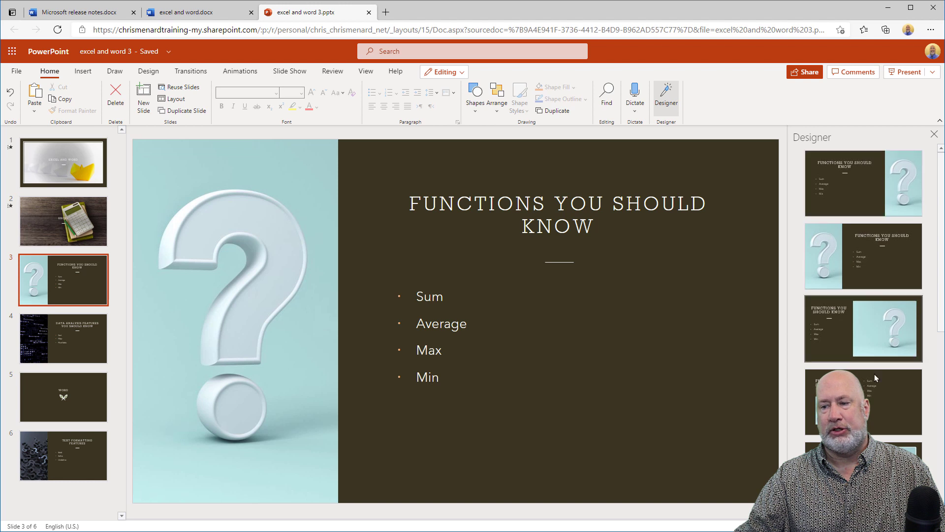
Step: Give slides 3 and 4 picture-on-right Designer layouts and the WORD slide a full boat-photo design
click(855, 211)
click(655, 268)
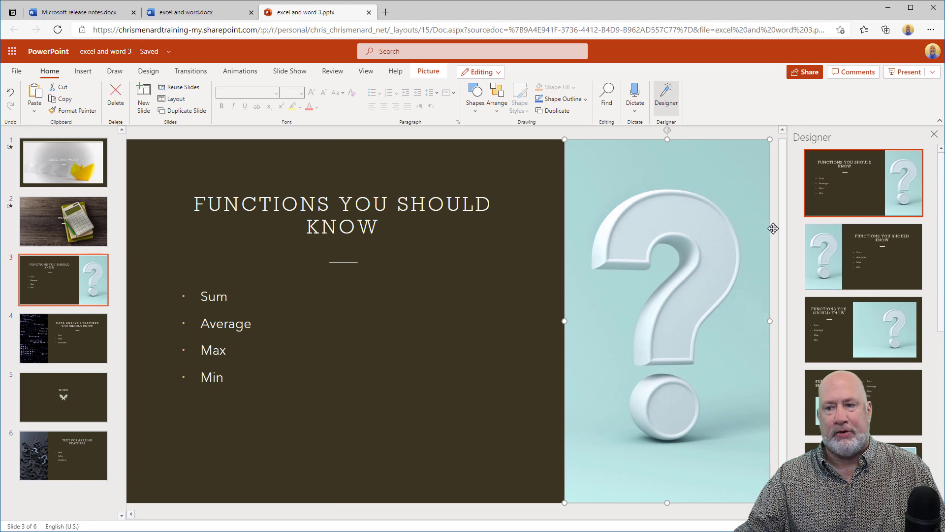
click(81, 346)
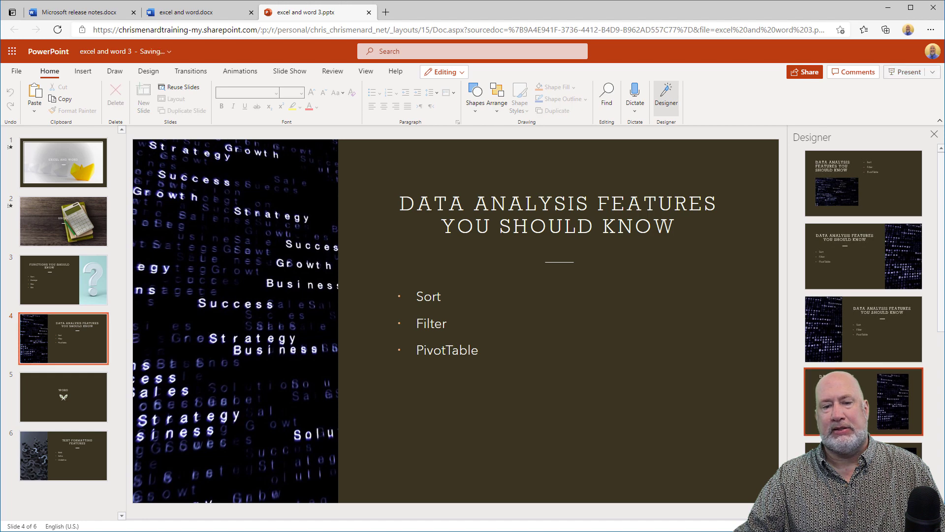
click(910, 394)
click(41, 400)
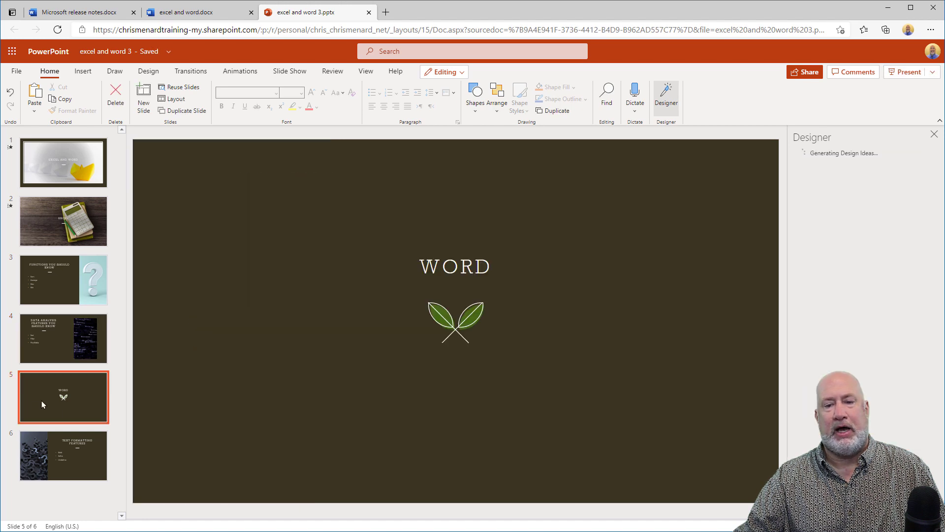
click(859, 182)
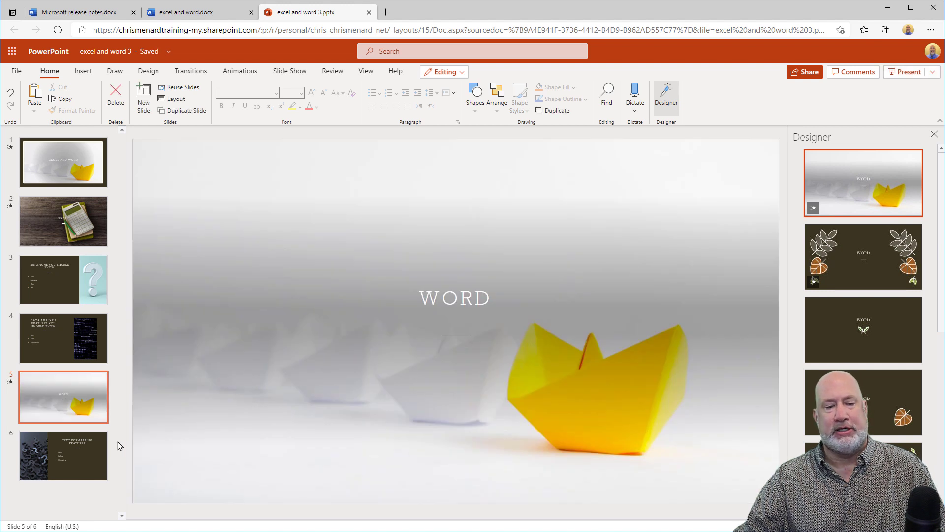
click(69, 454)
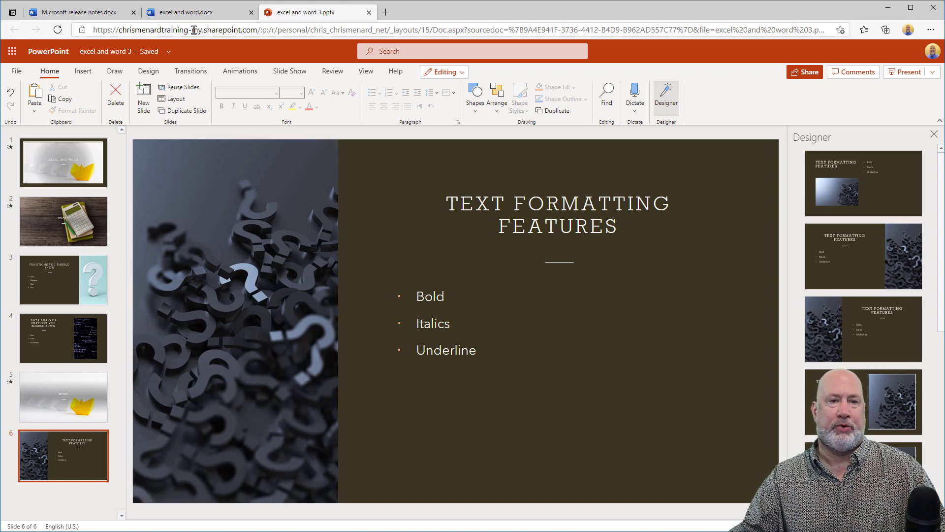
Step: In the Microsoft release notes, delete the rest of the Money in Excel paragraph, leaving Microsoft Teams on its own line
click(81, 15)
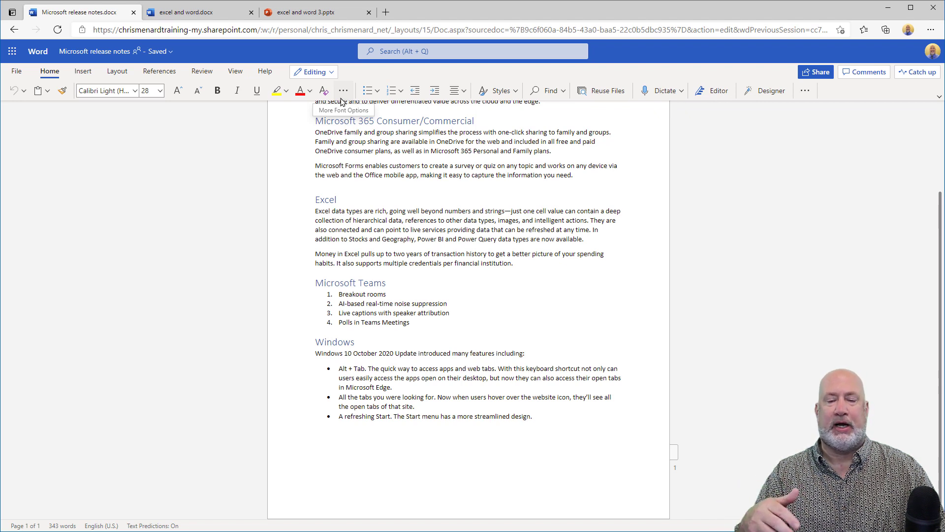
scroll(404, 185, up, 4)
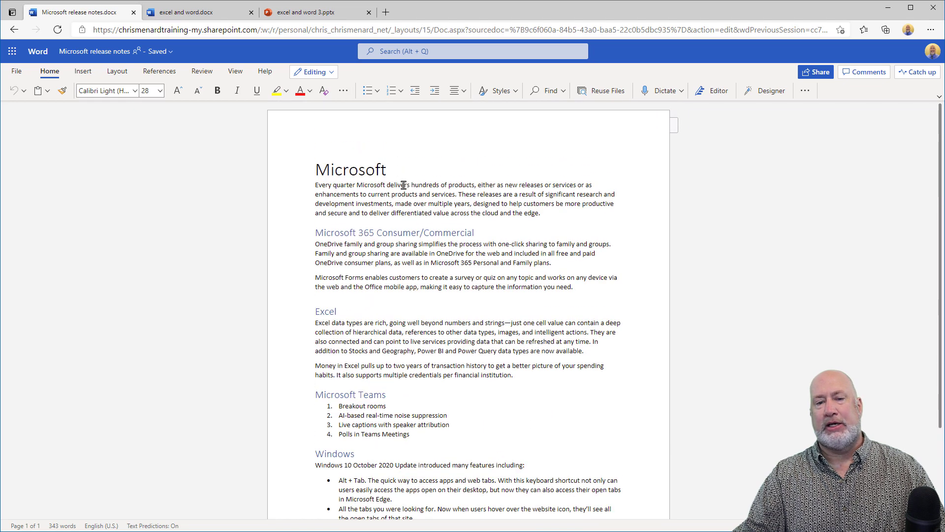
scroll(405, 185, down, 4)
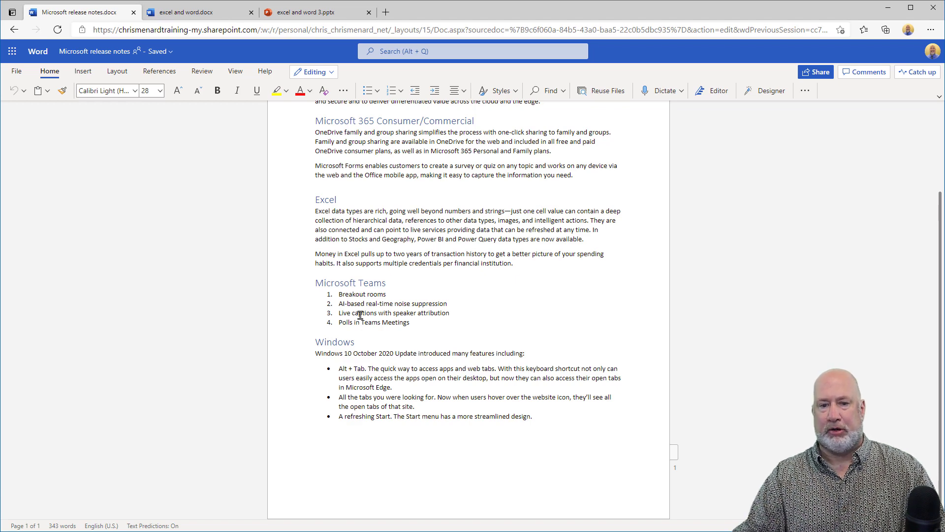
scroll(360, 315, up, 3)
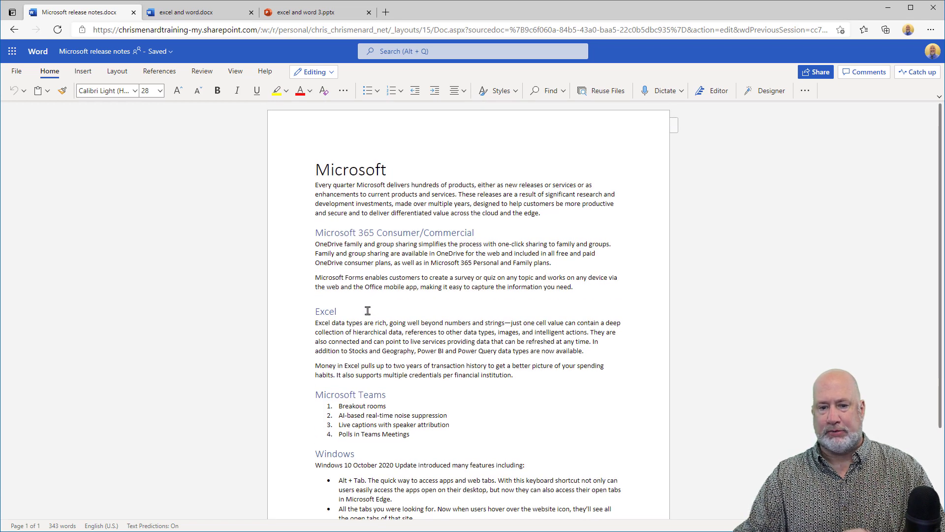
scroll(367, 310, down, 3)
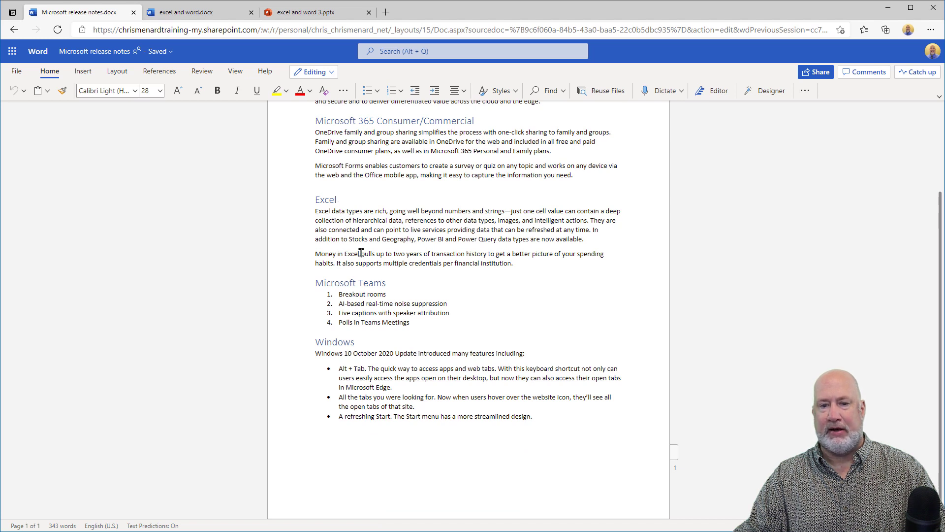
drag(361, 254, 511, 275)
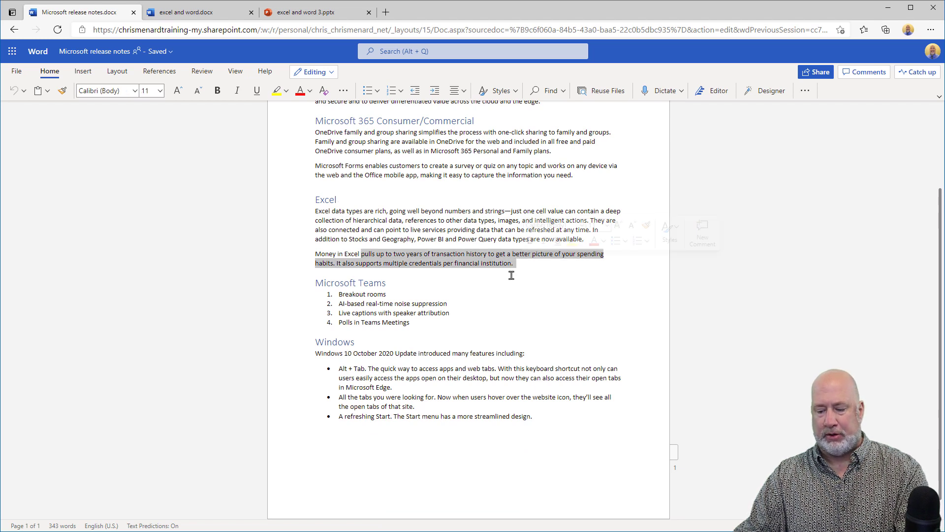
key(Delete)
key(Return)
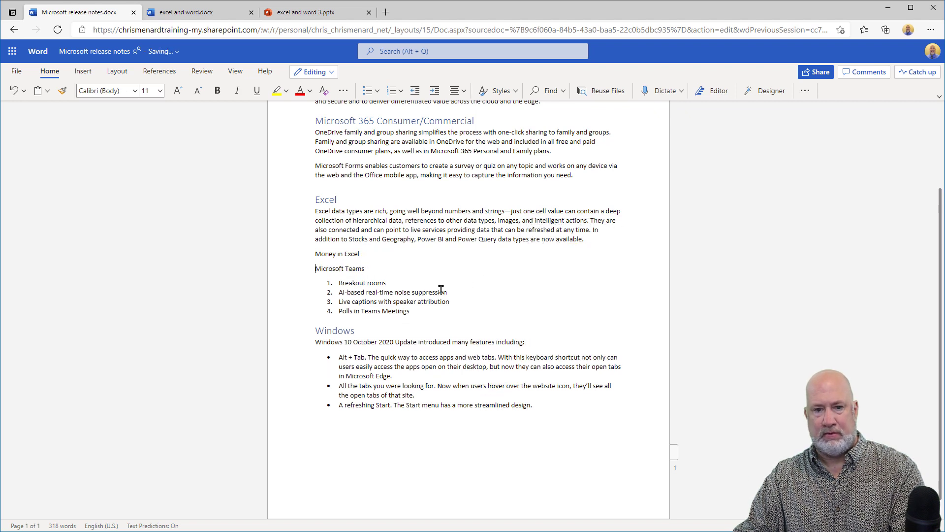
Step: Apply the Heading 2 style to the Microsoft Teams line
click(373, 267)
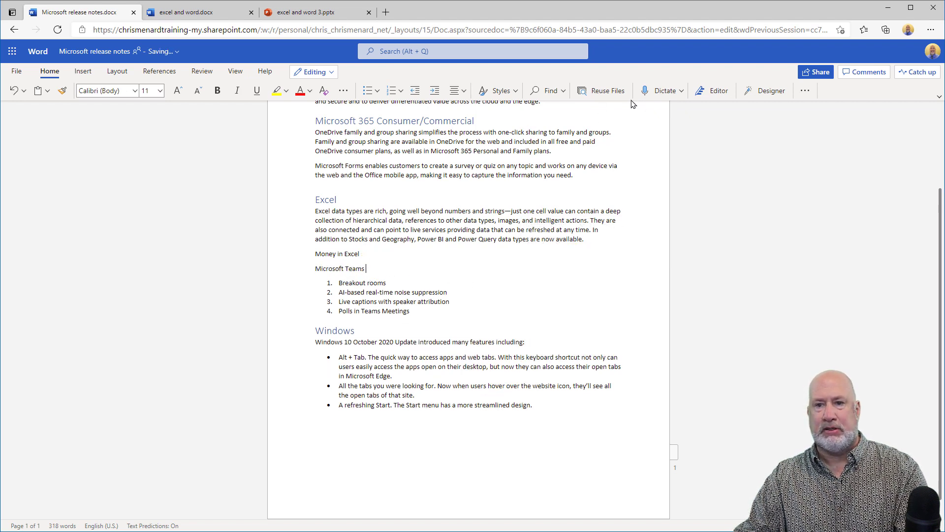
click(514, 97)
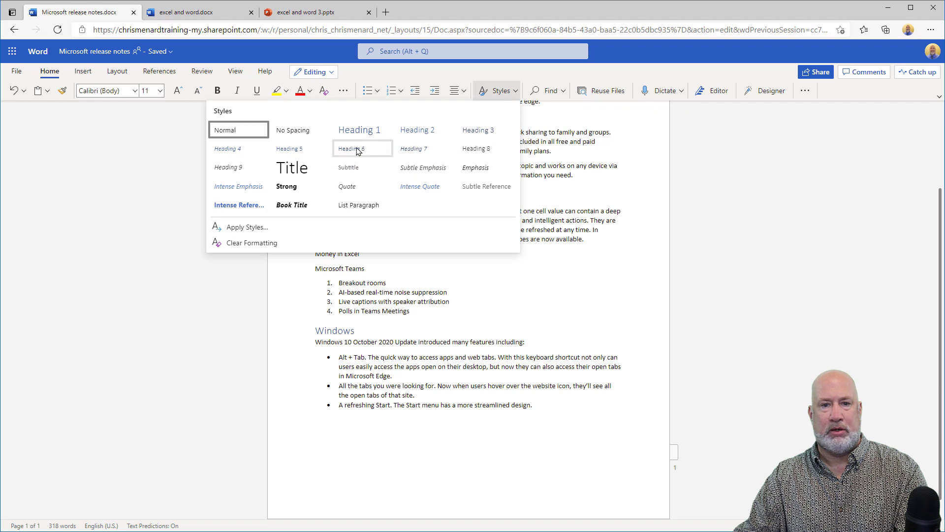
click(409, 131)
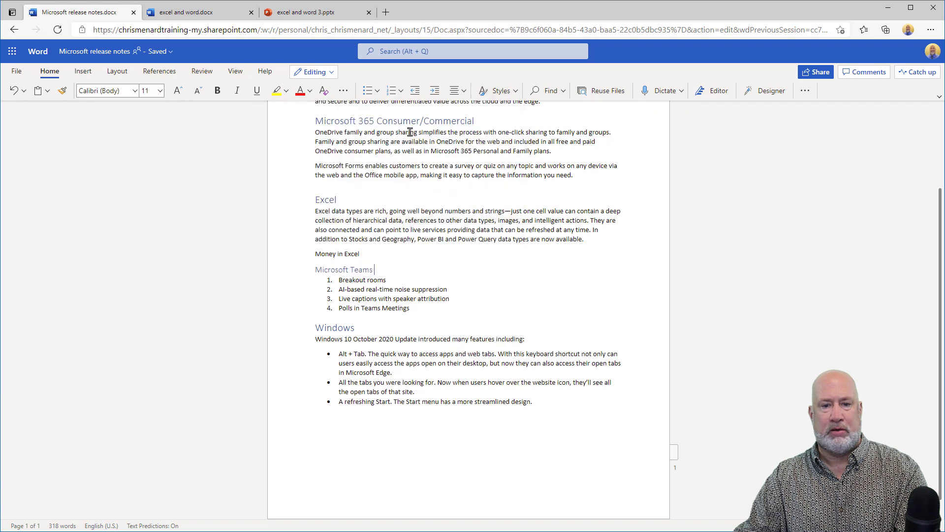
Step: Trim the Excel data types description so the line reads just "Excel data types"
click(337, 199)
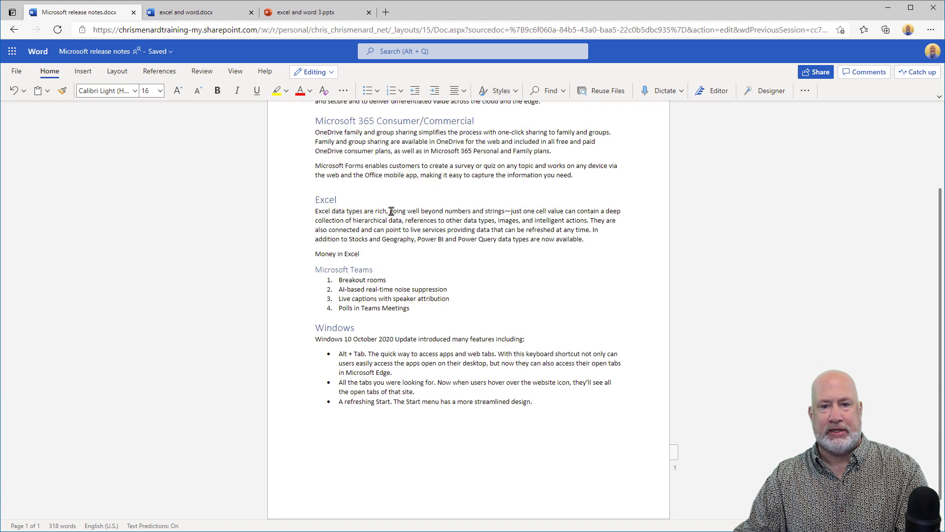
drag(364, 210, 571, 239)
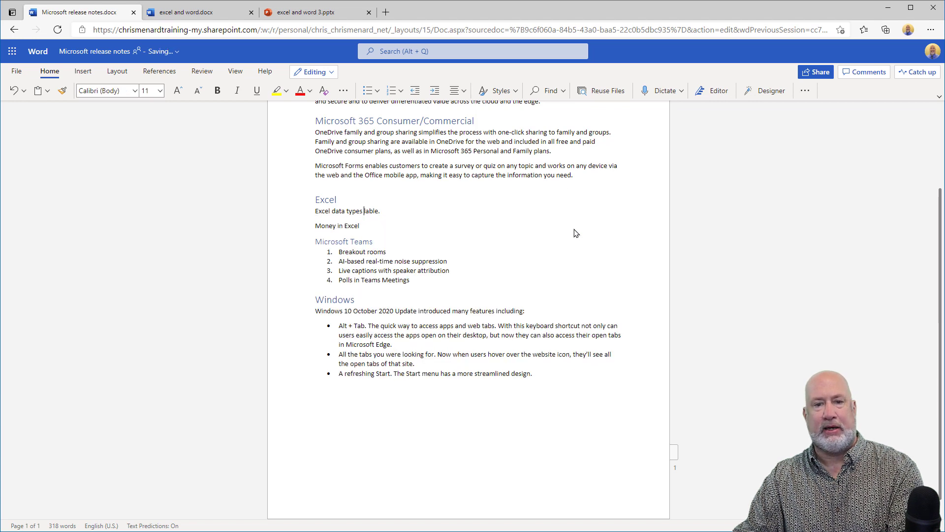
key(BackSpace)
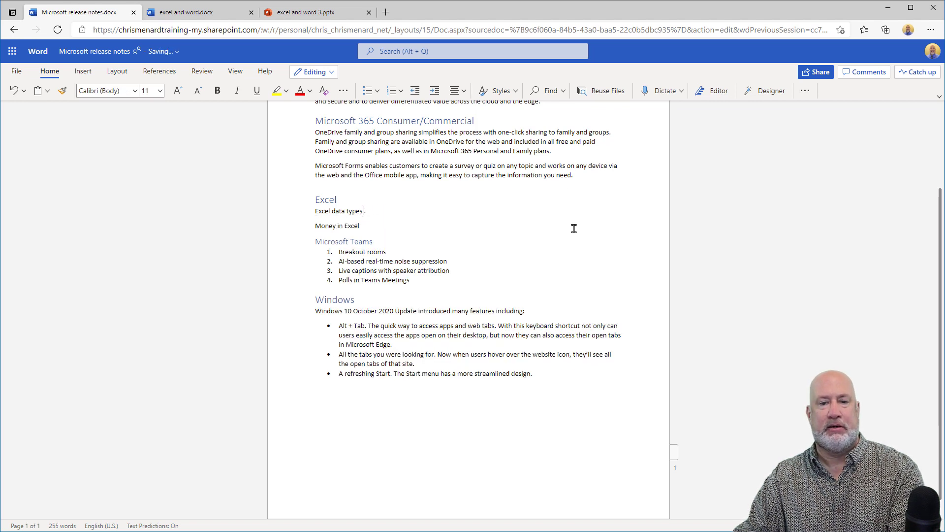
key(BackSpace)
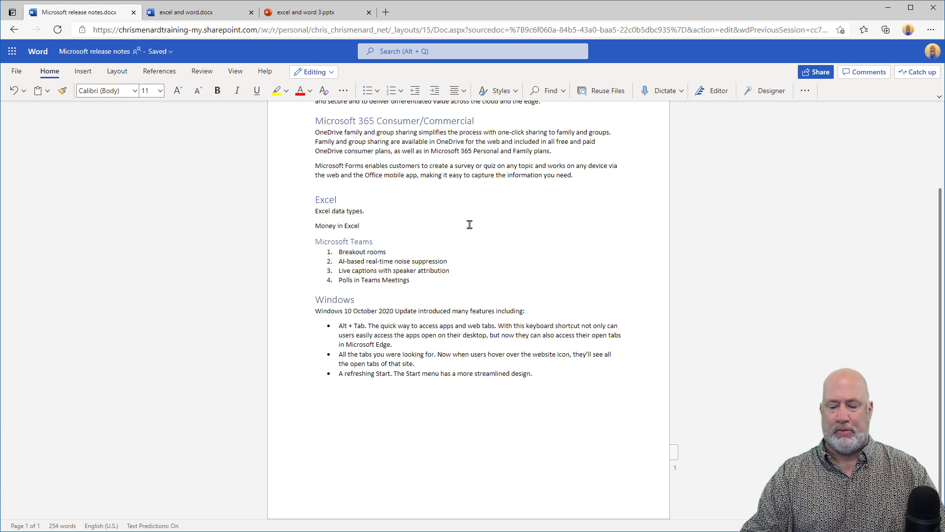
key(Delete)
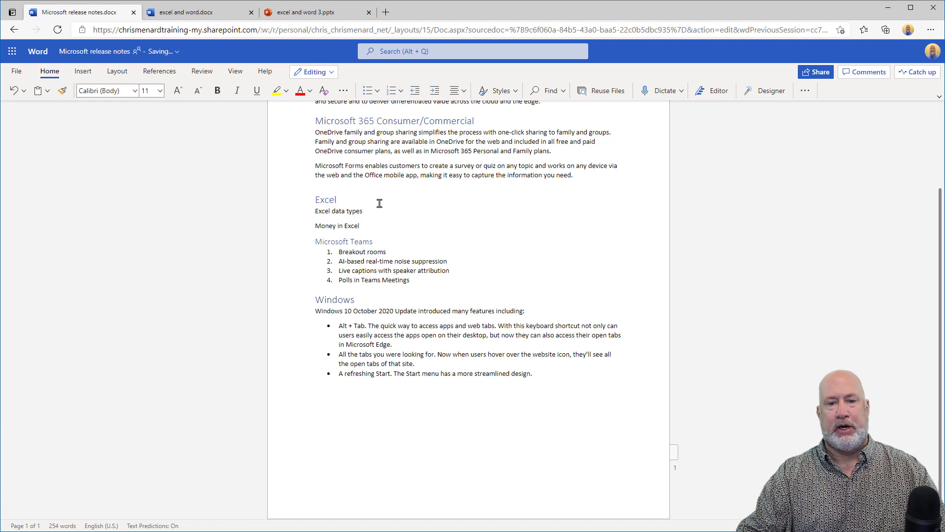
Step: Scroll back to the top of the trimmed release notes and clear the temporary text selection
scroll(379, 203, down, 1)
scroll(377, 197, up, 3)
scroll(364, 295, down, 3)
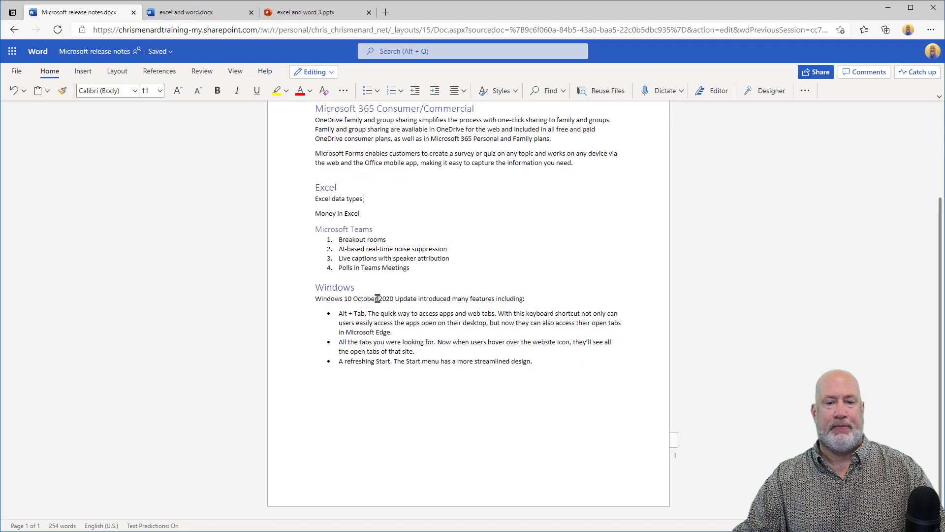
scroll(364, 313, up, 3)
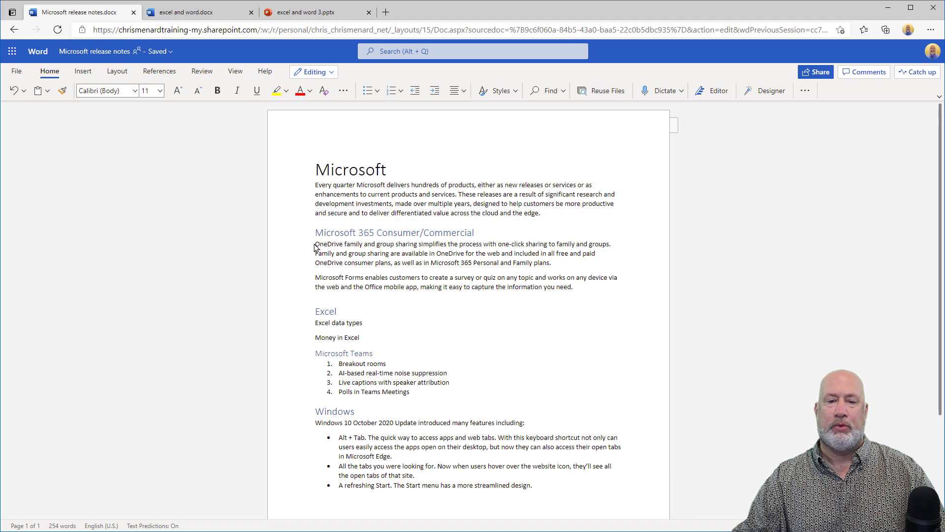
drag(314, 247, 554, 277)
click(473, 262)
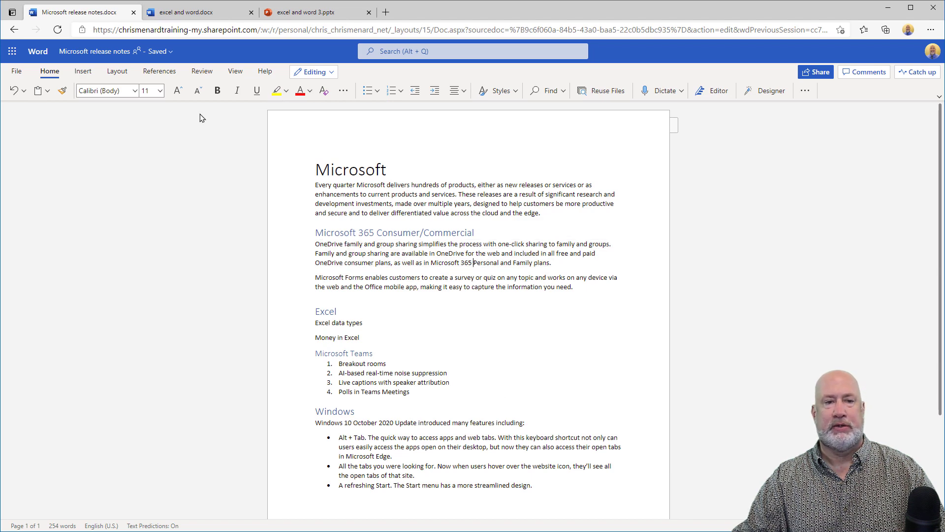
Step: Export the release notes to PowerPoint with the first, sticky-notes theme and open Microsoft release notes 1.pptx
click(16, 71)
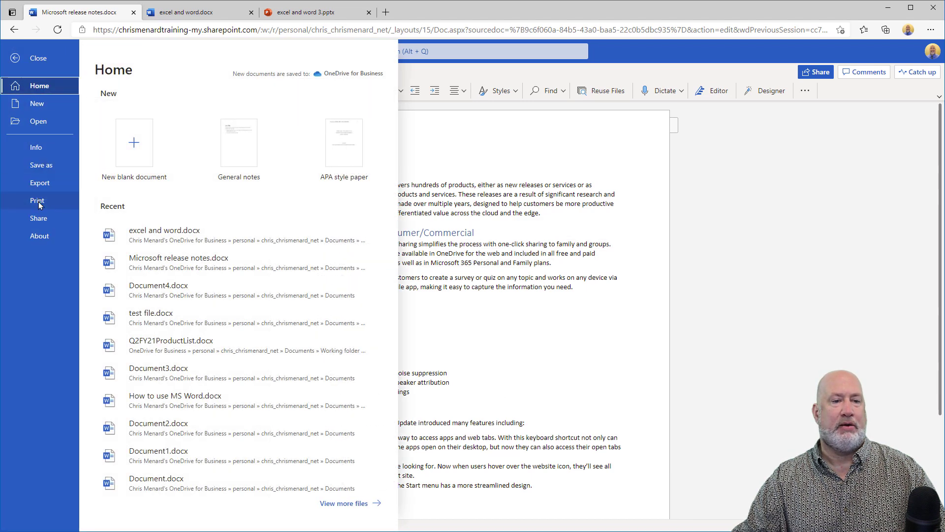
click(40, 183)
click(162, 141)
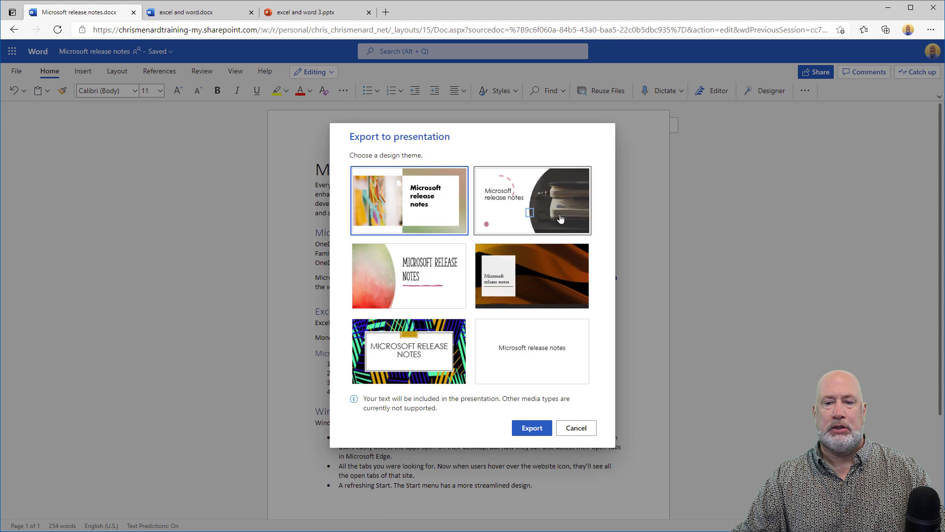
click(530, 430)
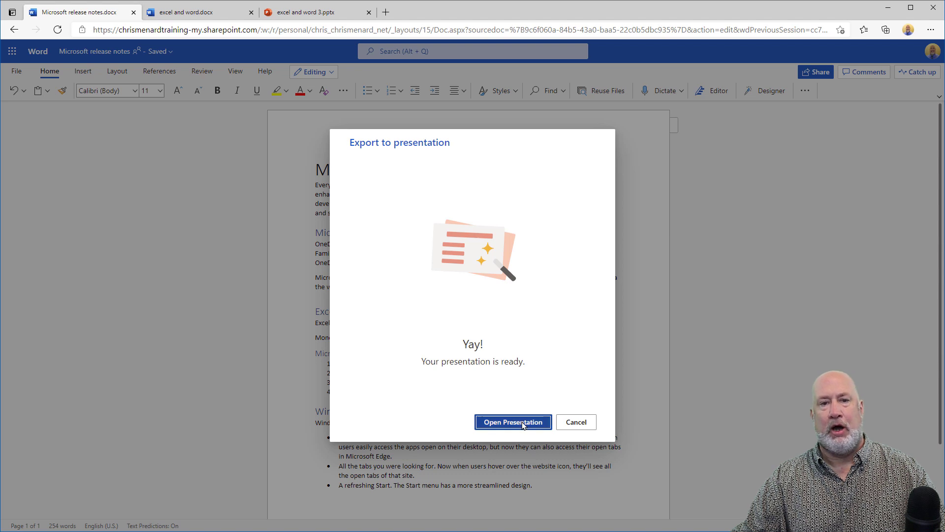
click(522, 423)
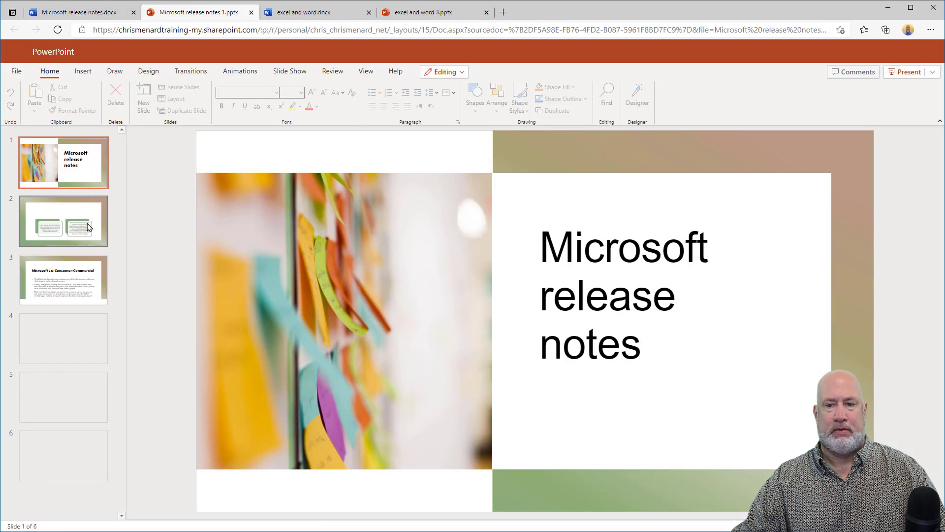
Step: Review slides 2 to 5 of the new deck: Microsoft 365 Consumer/Commercial, Excel and Microsoft Teams
click(88, 227)
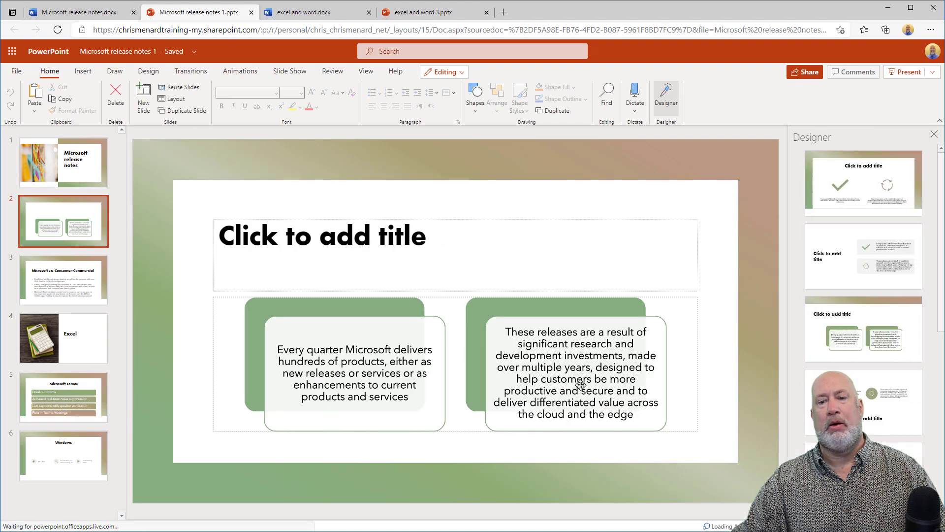
click(64, 295)
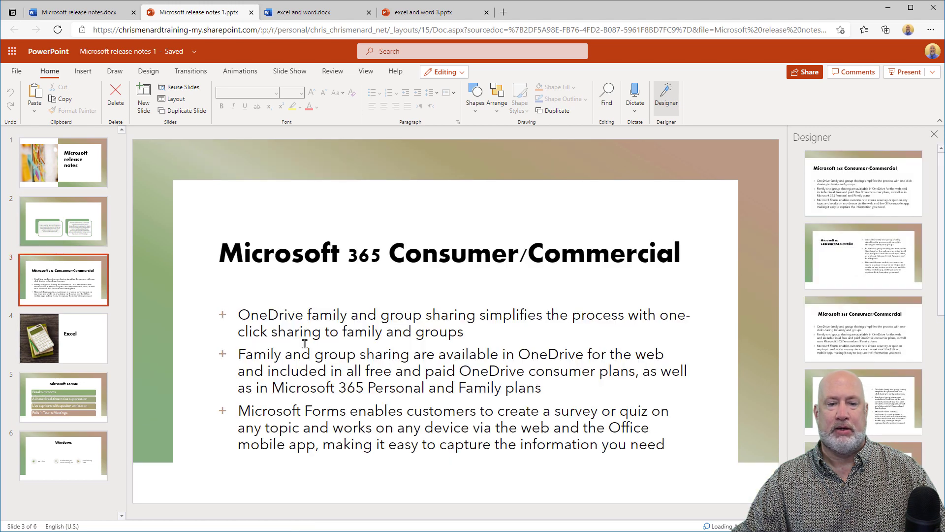
click(66, 352)
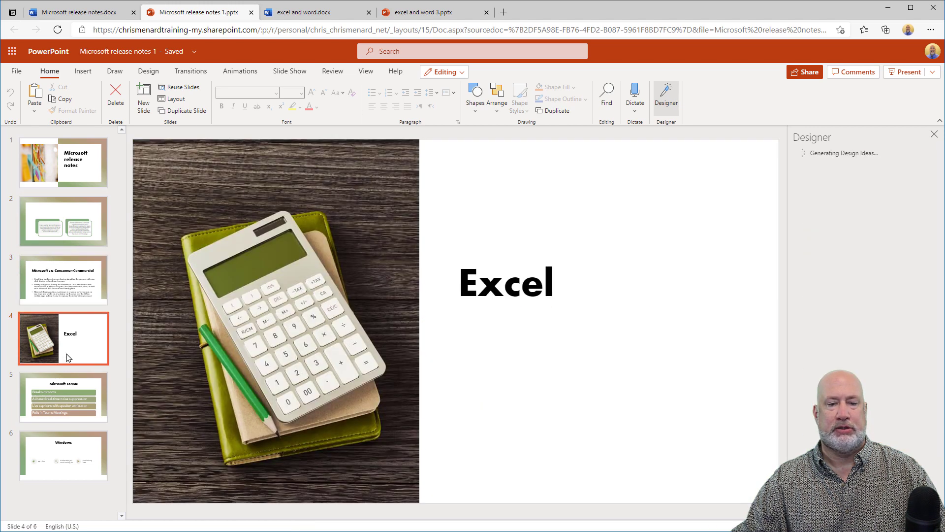
click(69, 392)
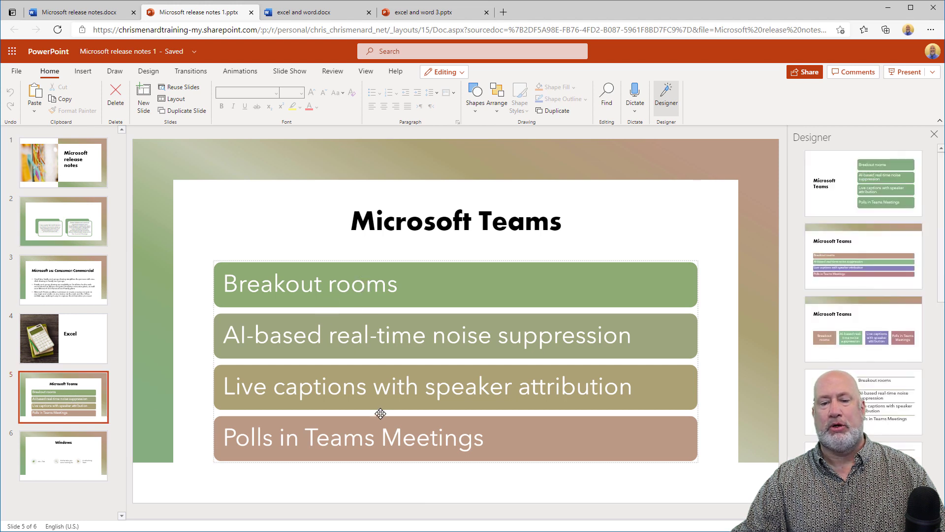
Step: Give the Teams slide a title-left lined list layout and the Windows slide a title-left three-box layout
click(889, 399)
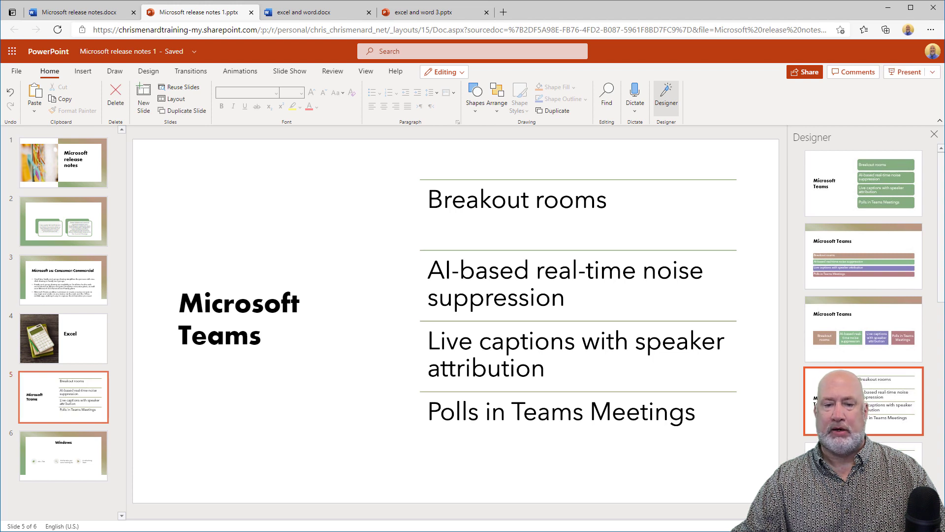
click(77, 465)
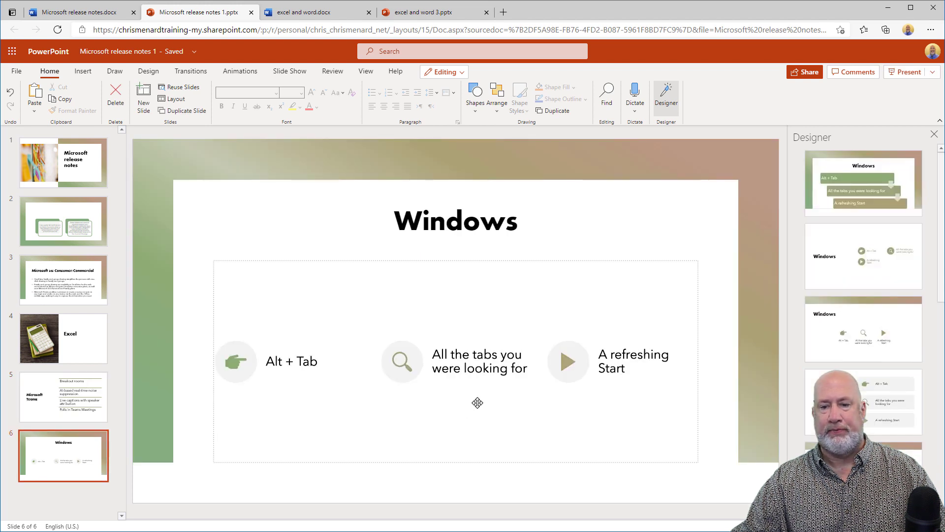
click(864, 411)
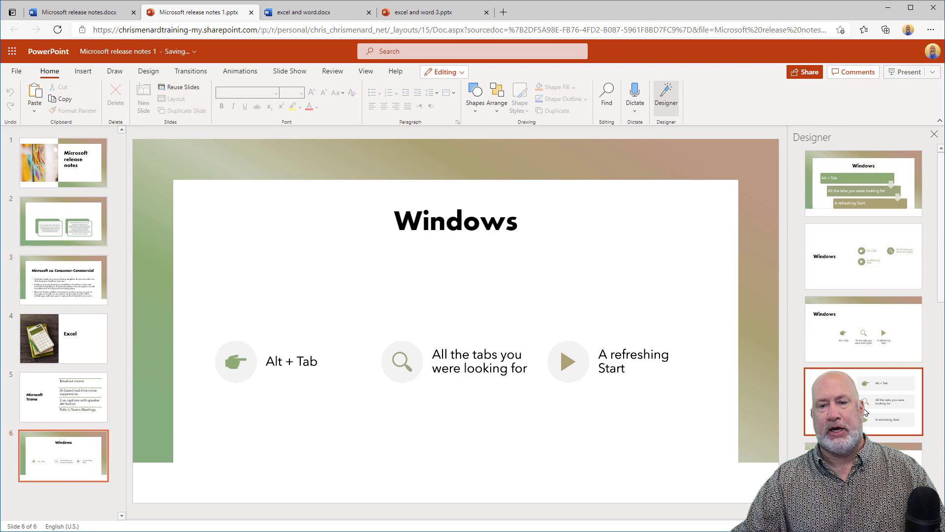